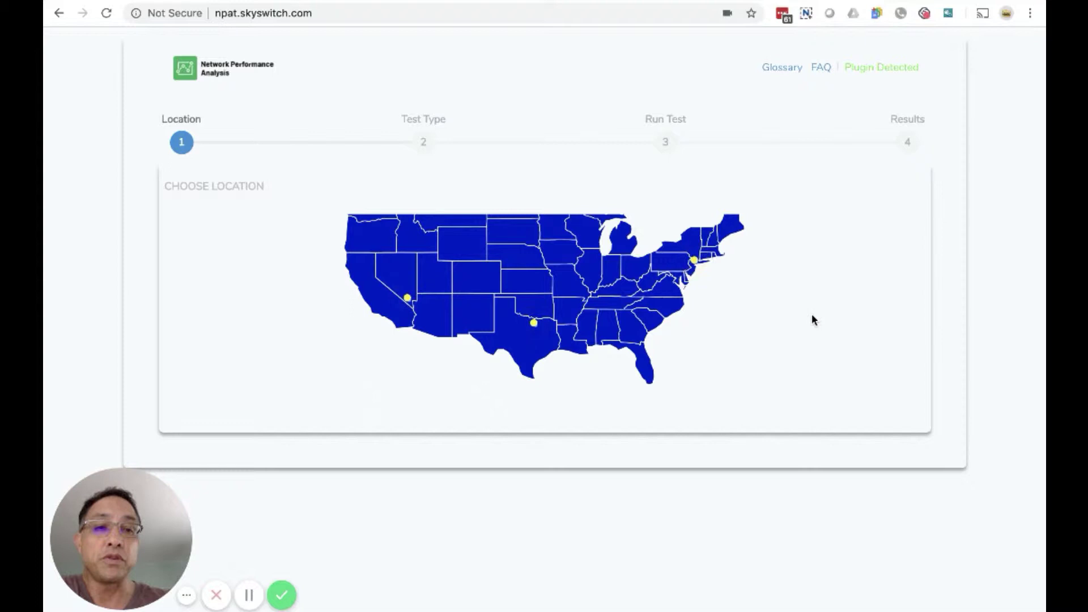
- Run the route test from the Secaucus location with 7 pings per hop
click(694, 264)
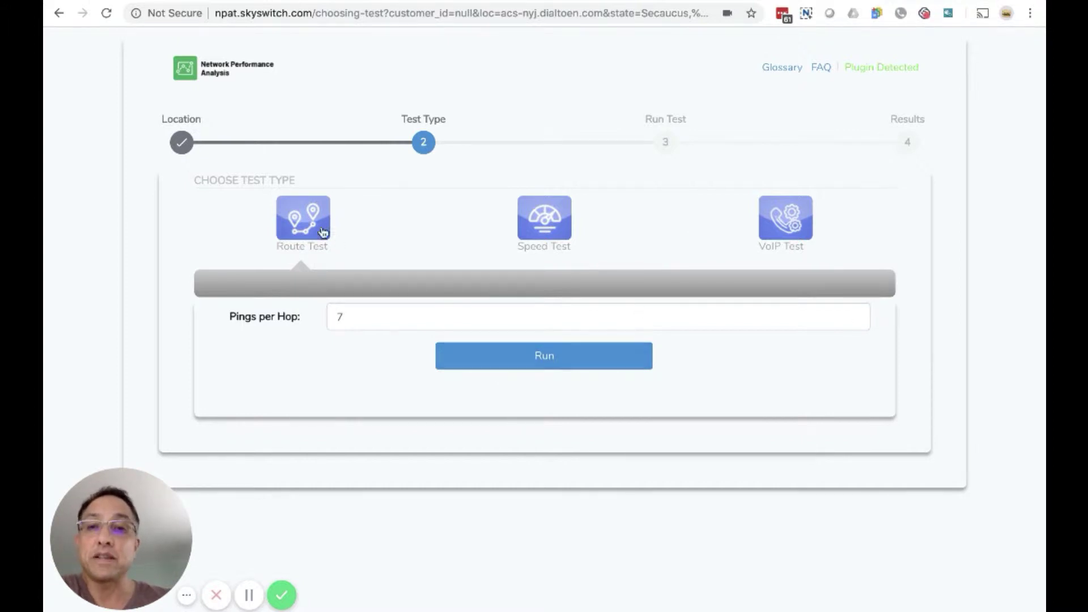
click(541, 358)
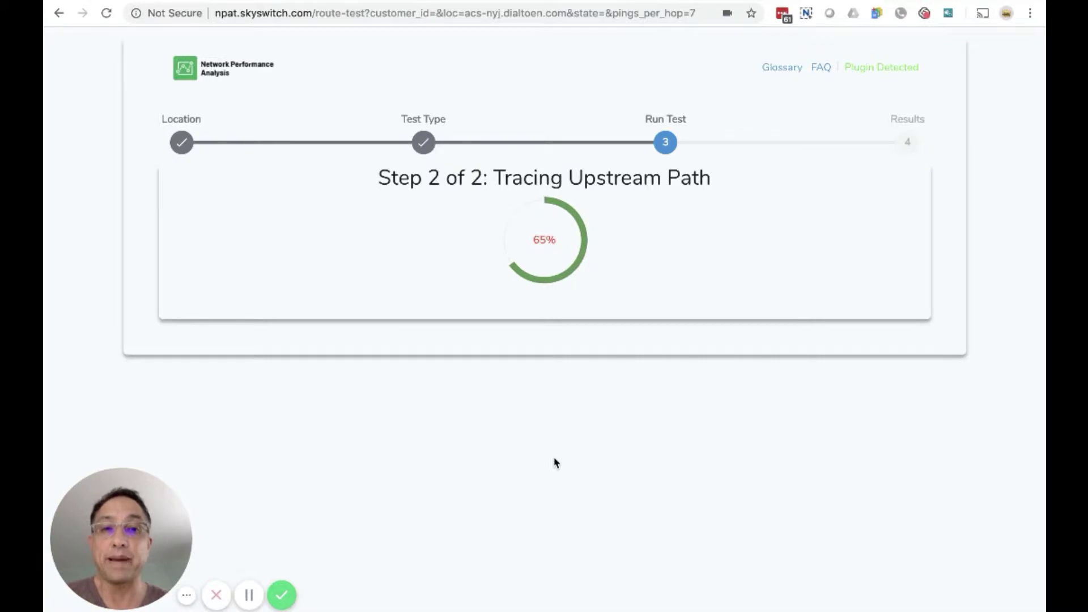
scroll(635, 383, down, 1)
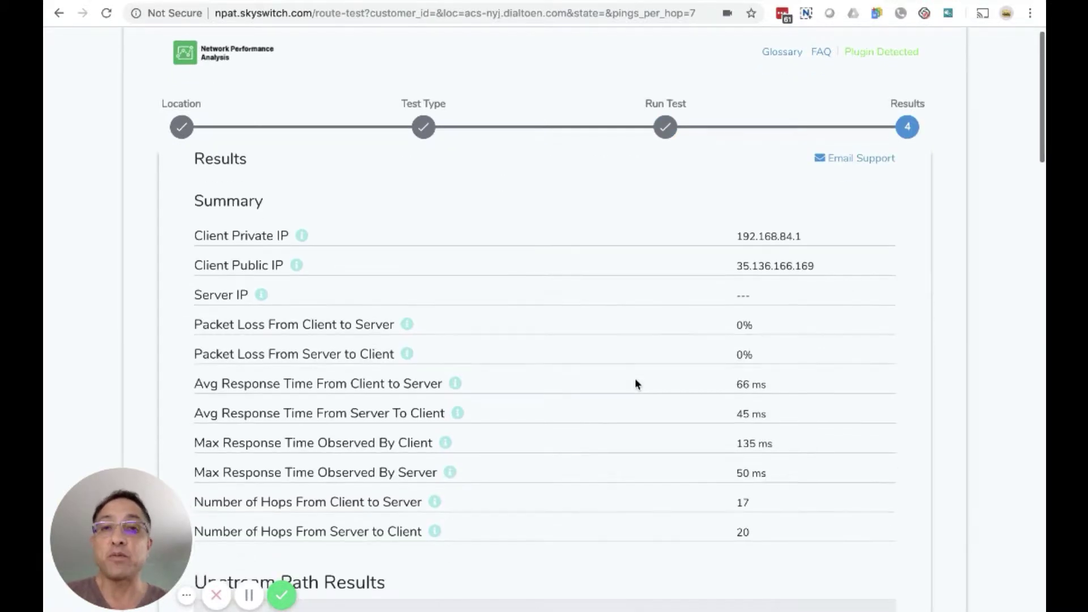
scroll(635, 384, down, 1)
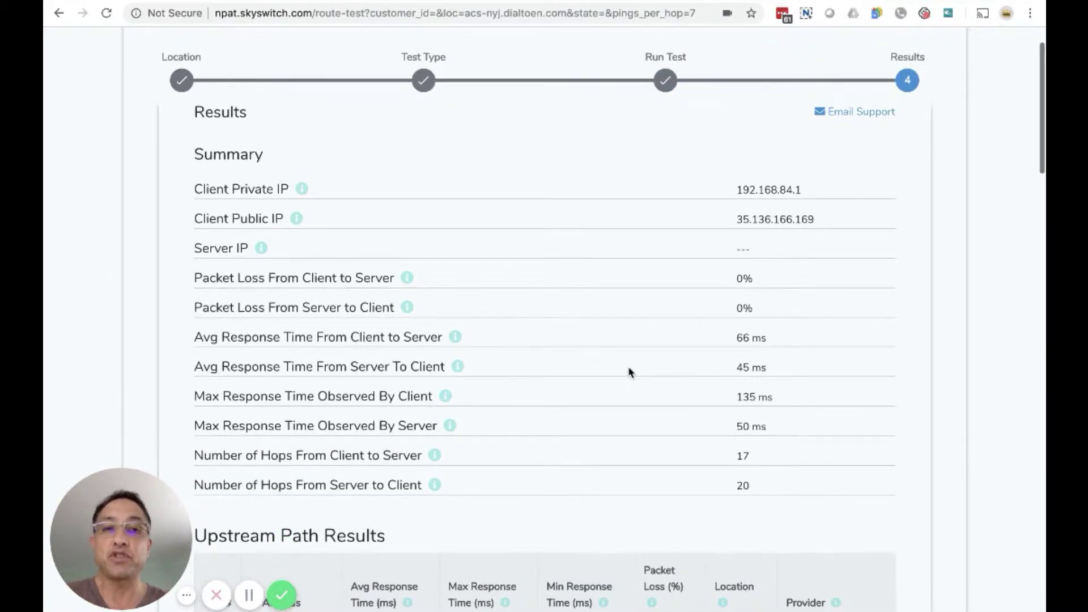
scroll(629, 372, down, 1)
scroll(611, 302, down, 1)
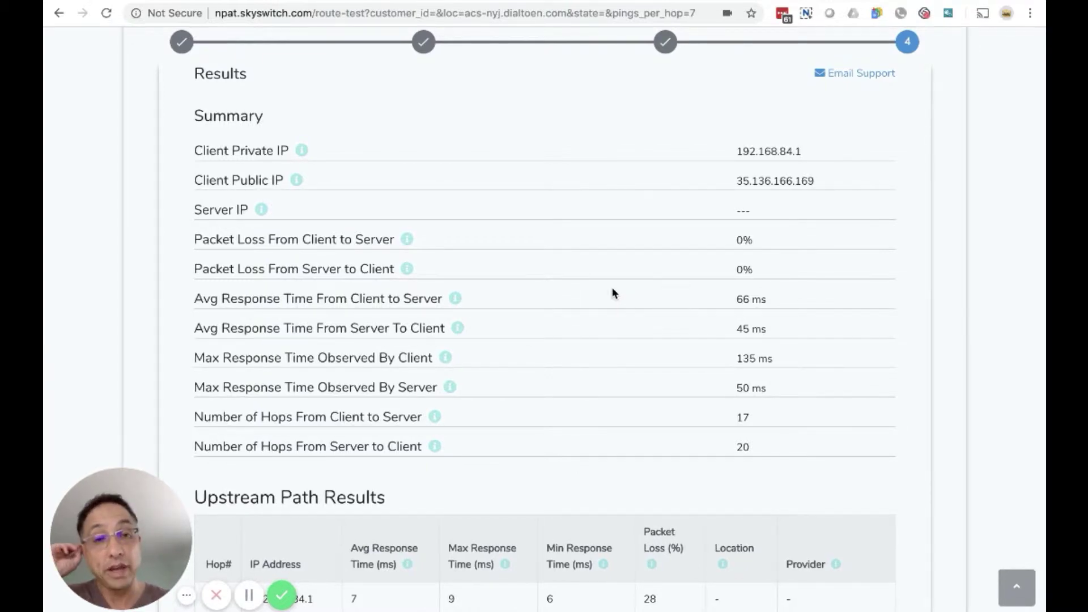
scroll(612, 293, down, 3)
scroll(612, 293, down, 1)
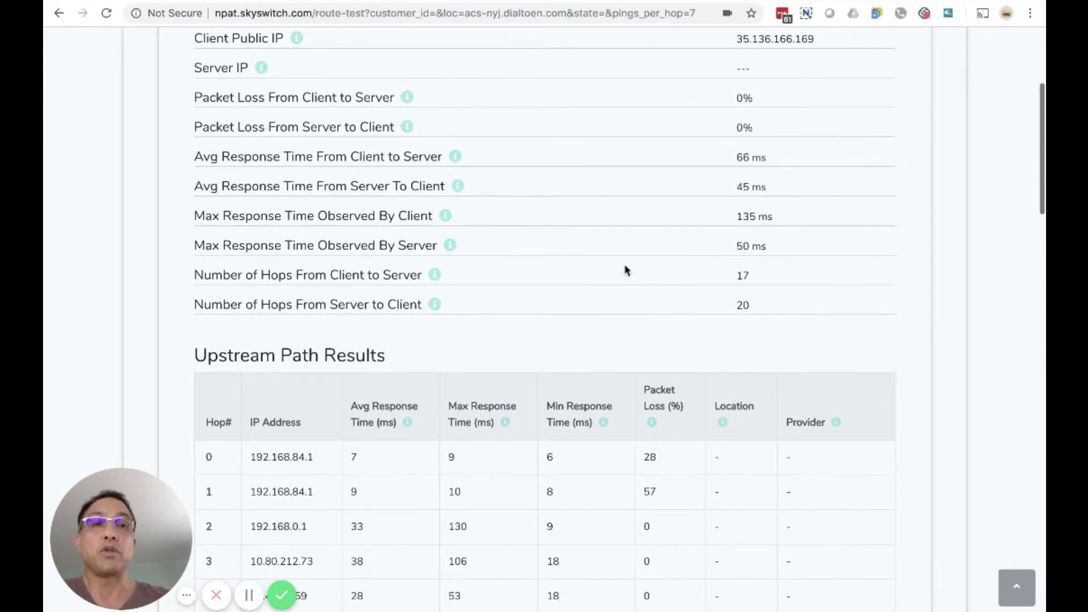
scroll(624, 269, up, 1)
scroll(620, 275, down, 3)
scroll(621, 278, down, 3)
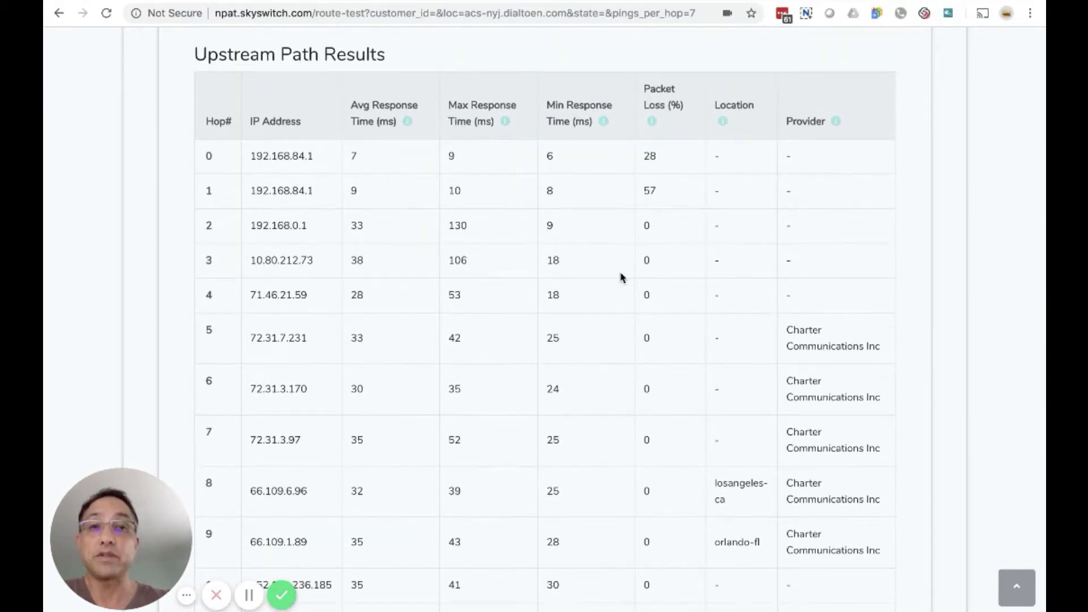
scroll(620, 277, up, 5)
scroll(620, 277, up, 2)
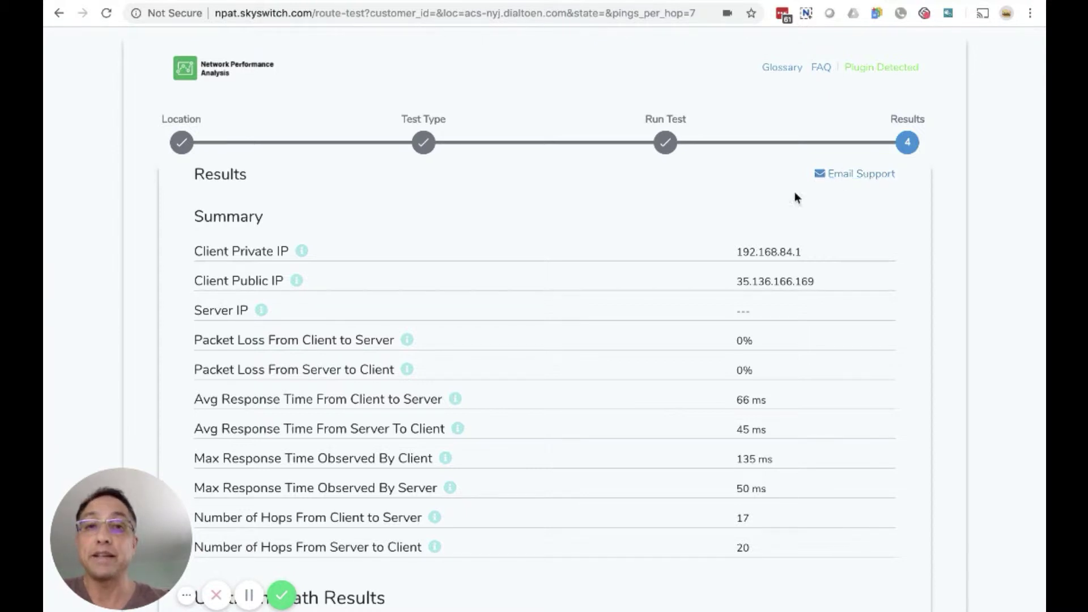
- Switch to Speed Test and run it with the 8-second duration
click(422, 144)
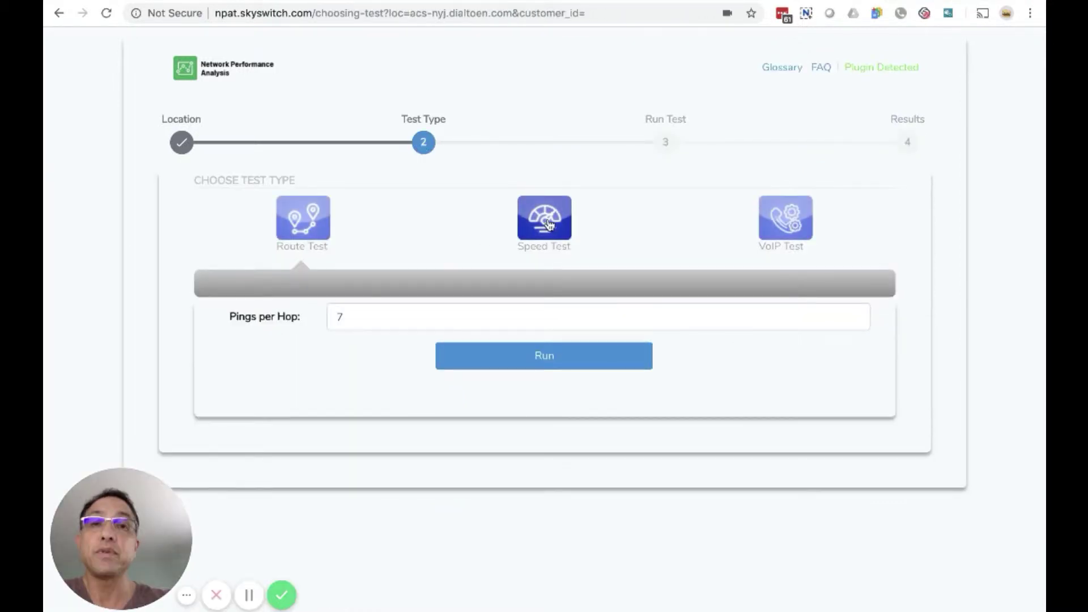
click(548, 224)
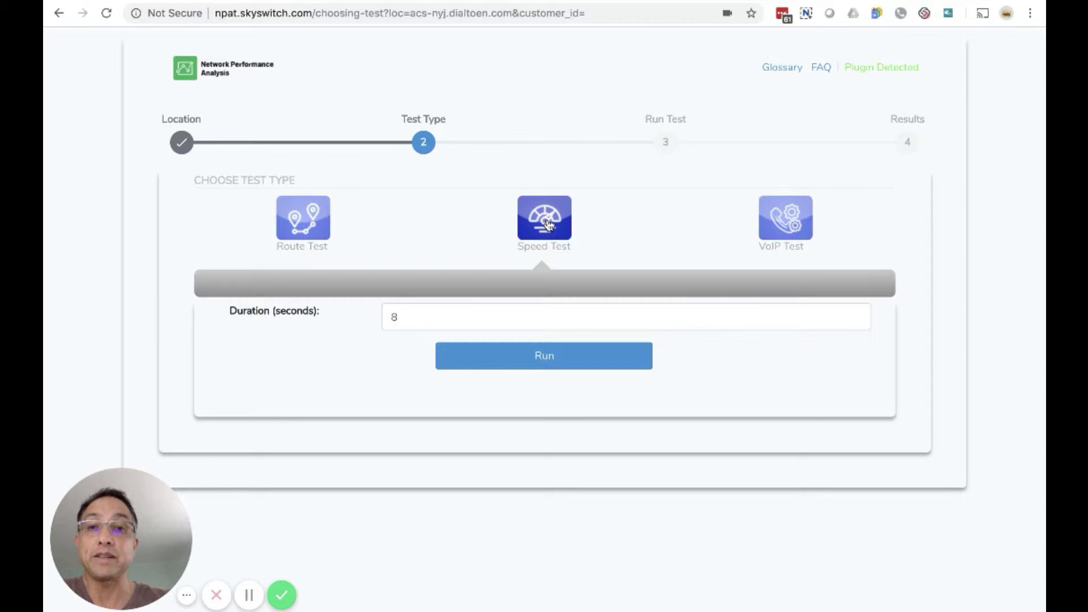
click(538, 361)
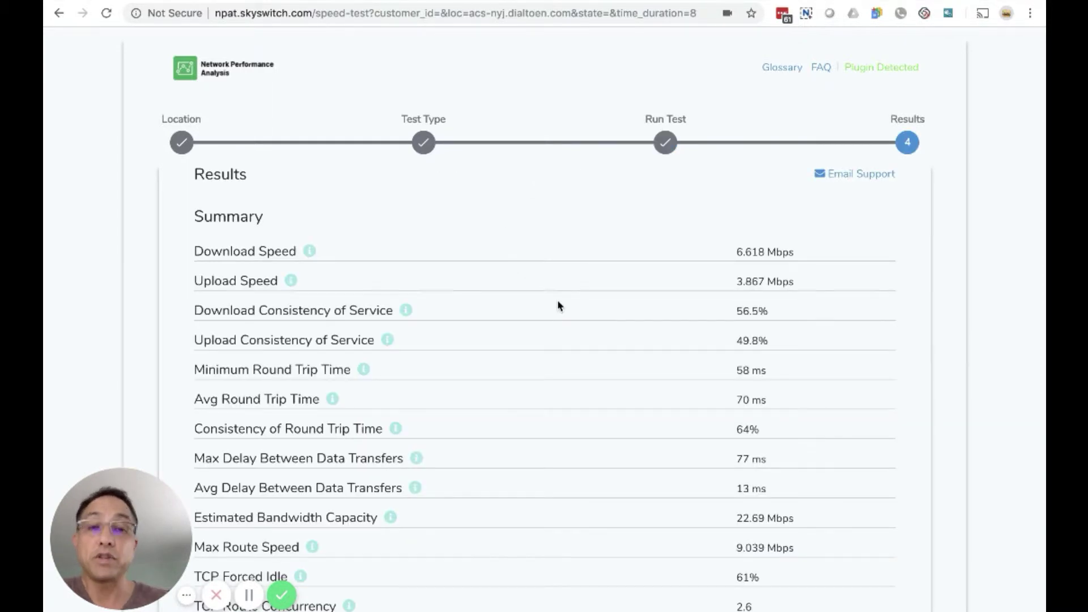
scroll(566, 312, down, 5)
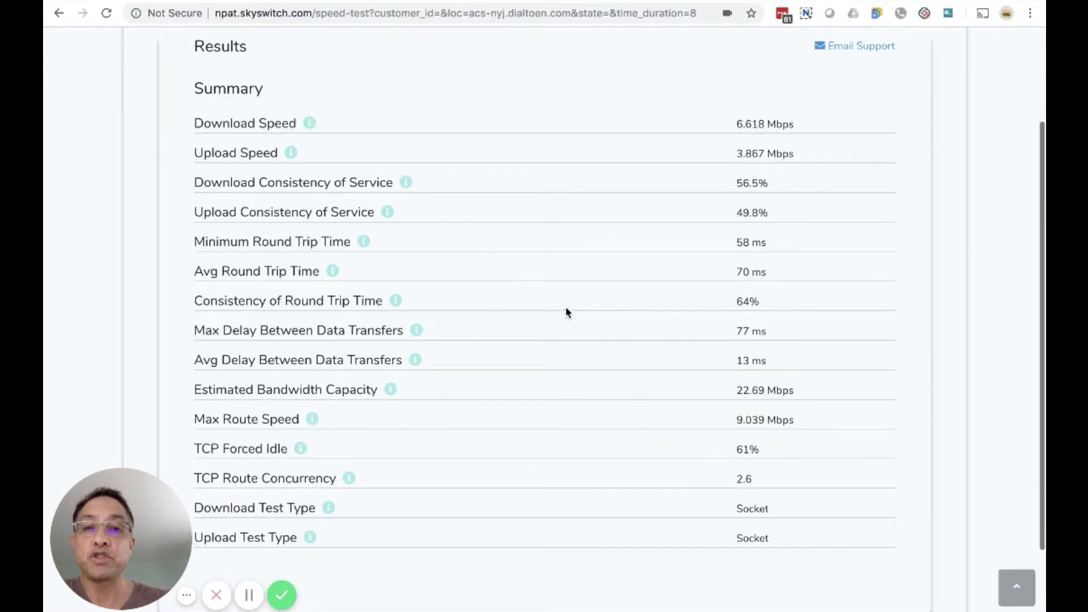
scroll(566, 312, up, 1)
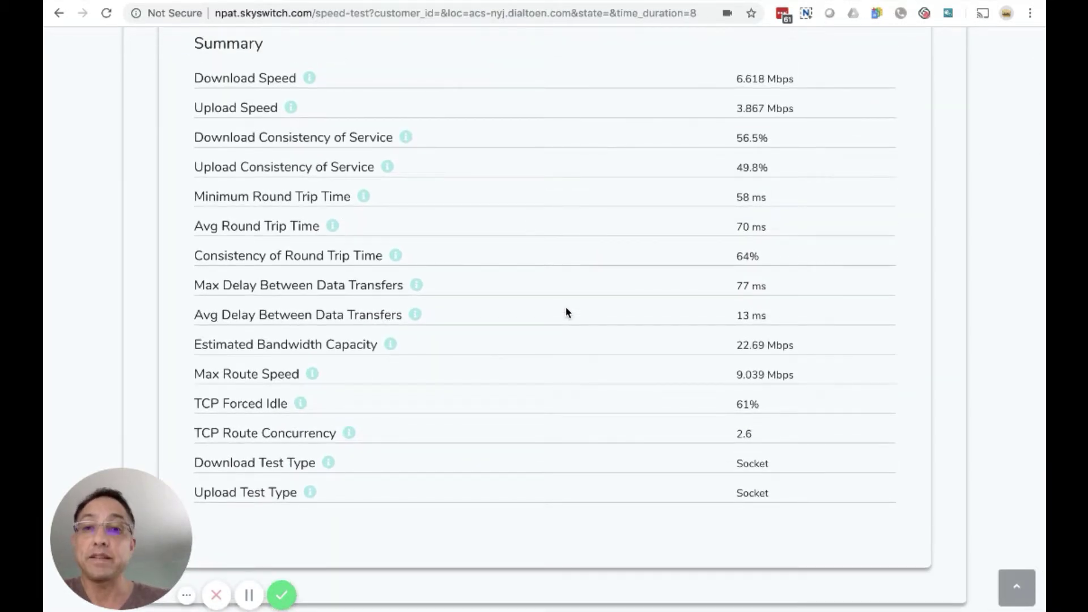
scroll(566, 312, up, 1)
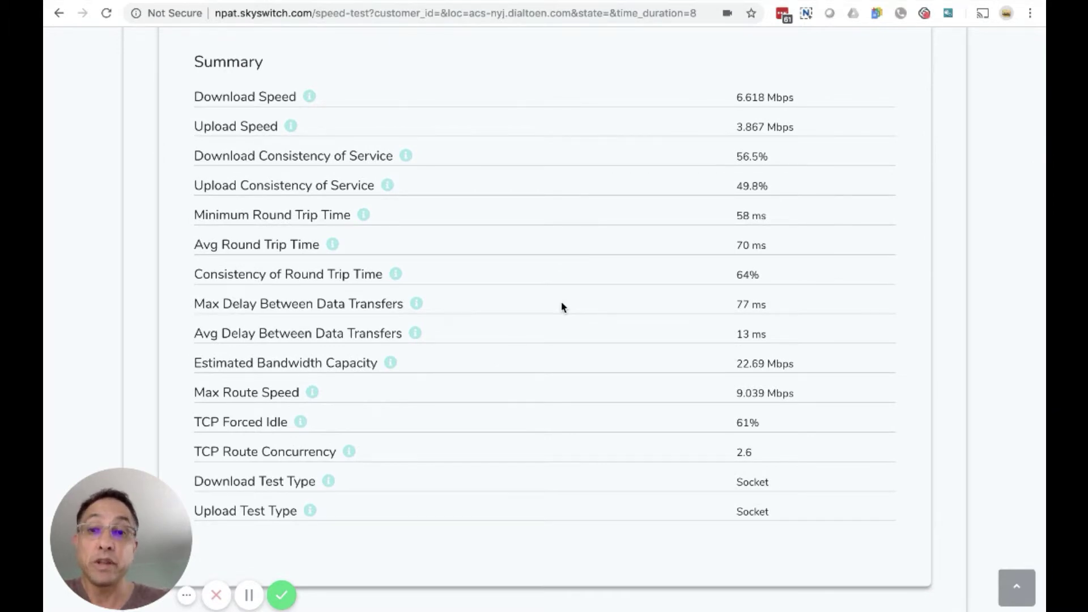
scroll(570, 309, up, 4)
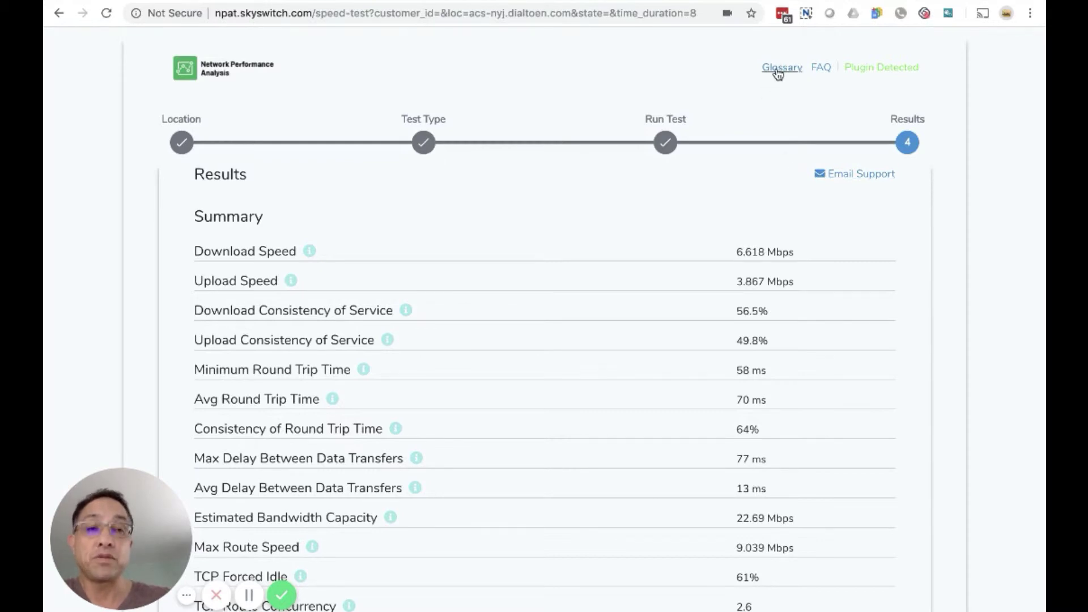
scroll(610, 294, down, 1)
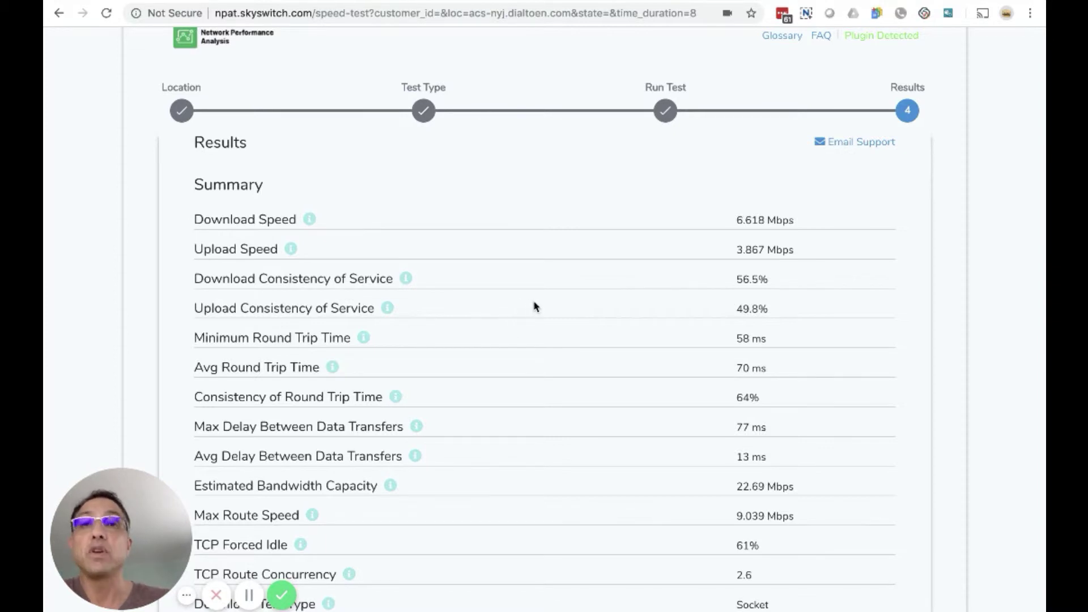
- Switch to the VoIP test, set 3 lines with G.711 (64 Kbps), and run it
click(423, 112)
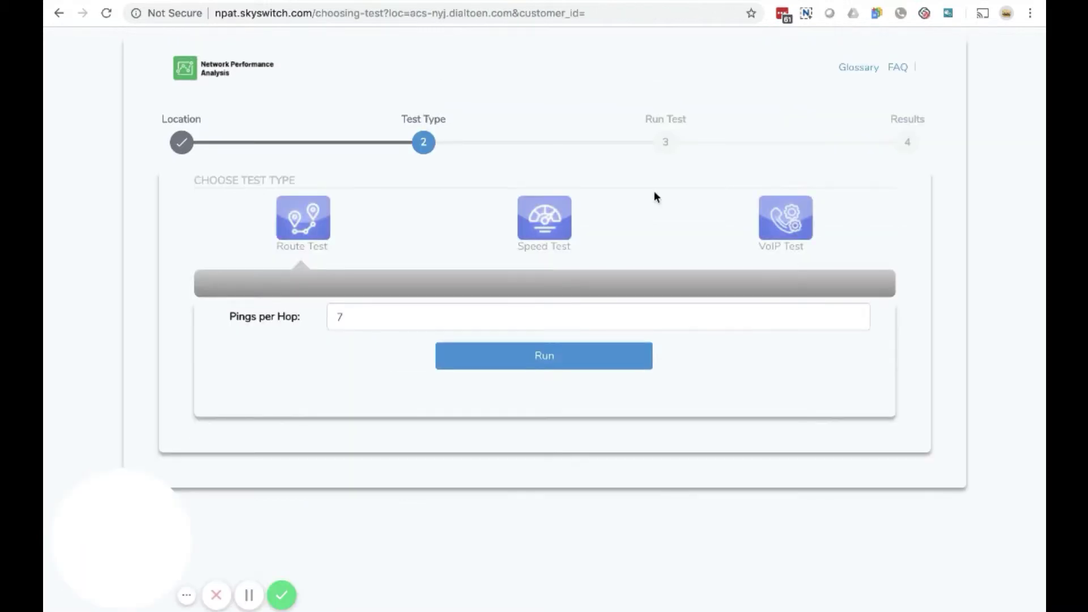
click(788, 223)
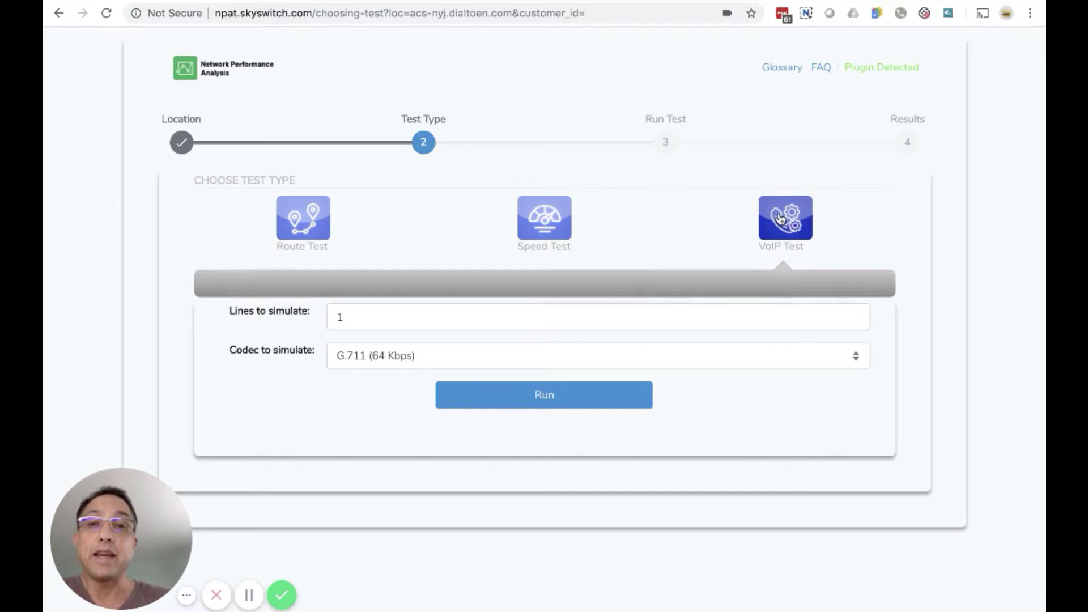
click(426, 321)
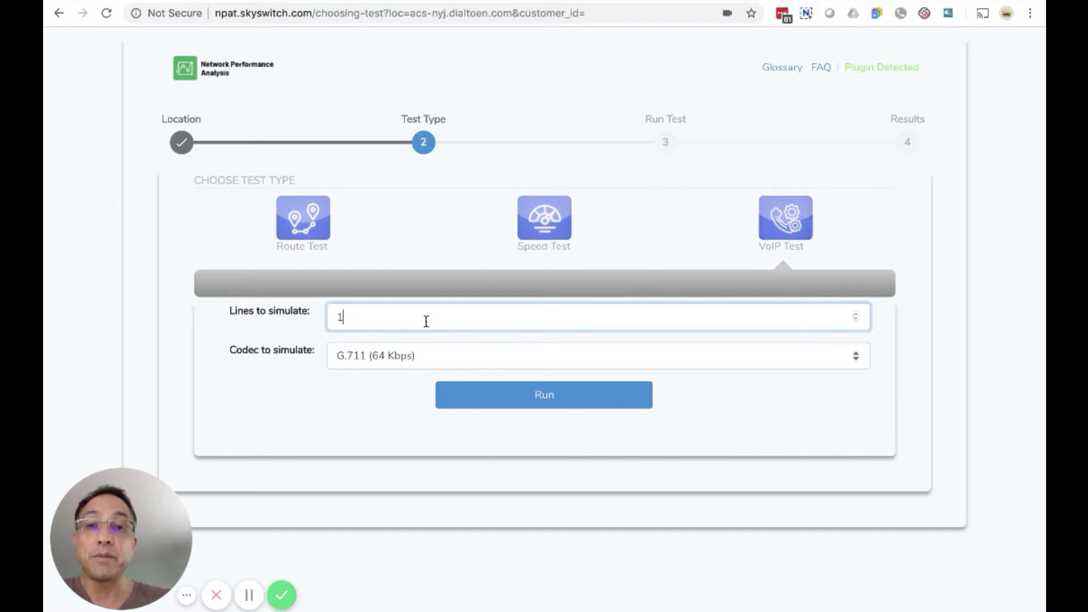
key(BackSpace)
text(3)
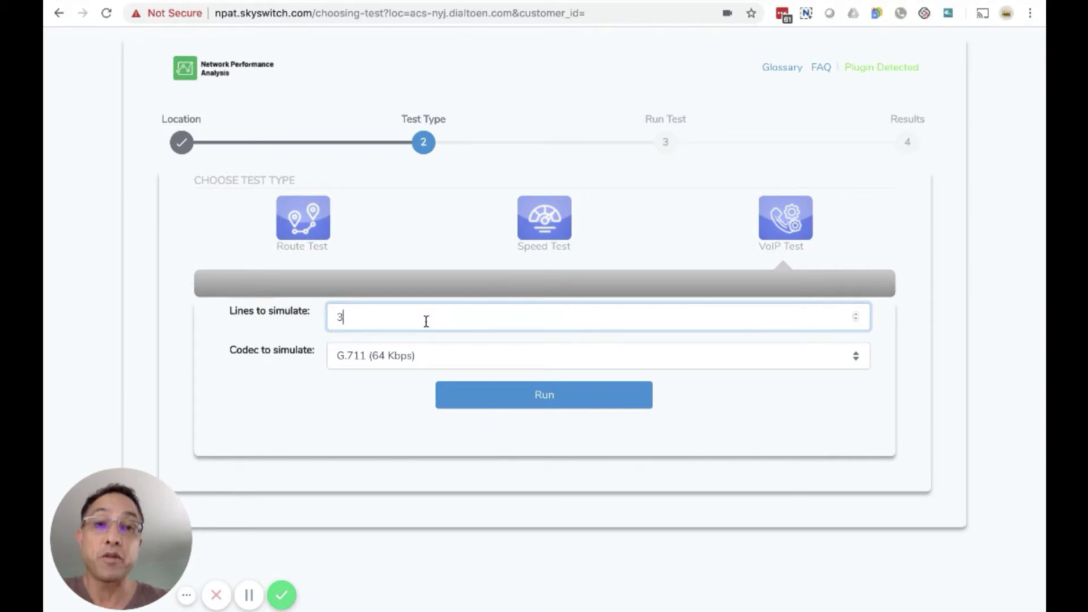
click(514, 368)
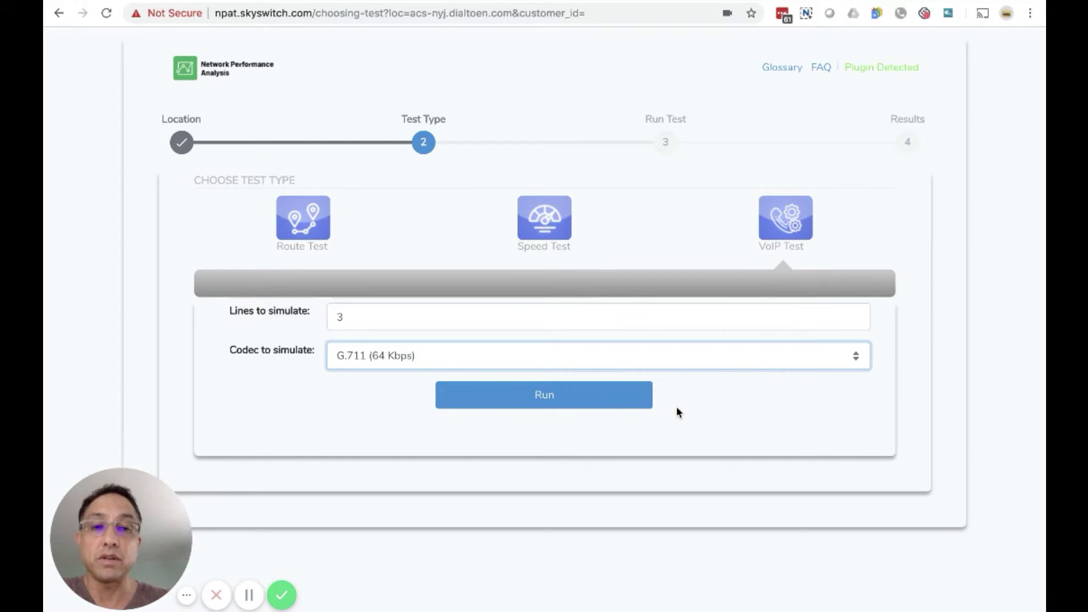
click(544, 398)
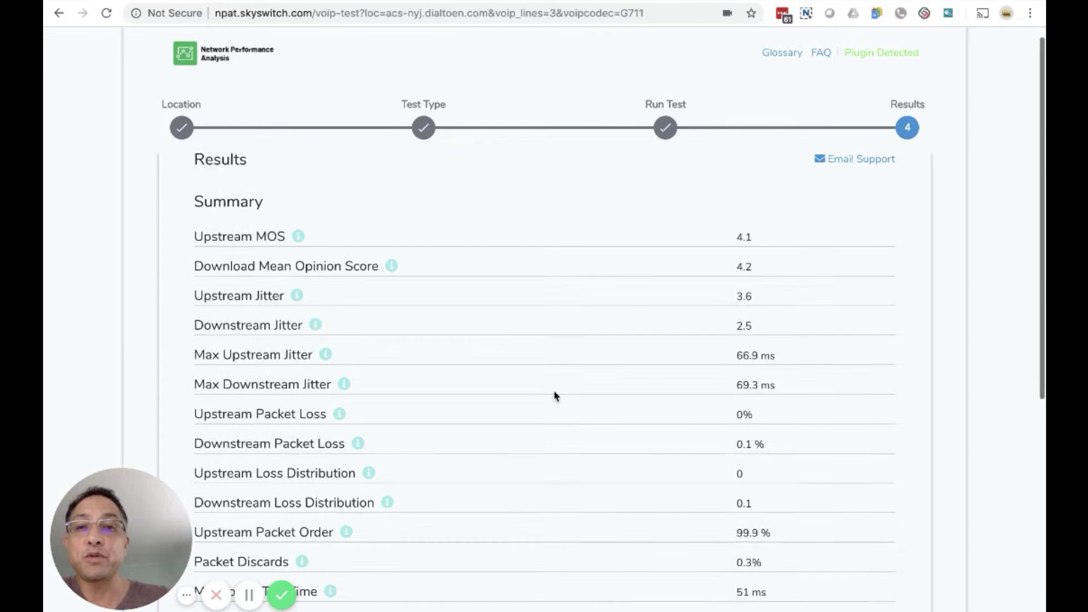
scroll(554, 396, down, 2)
scroll(509, 290, down, 1)
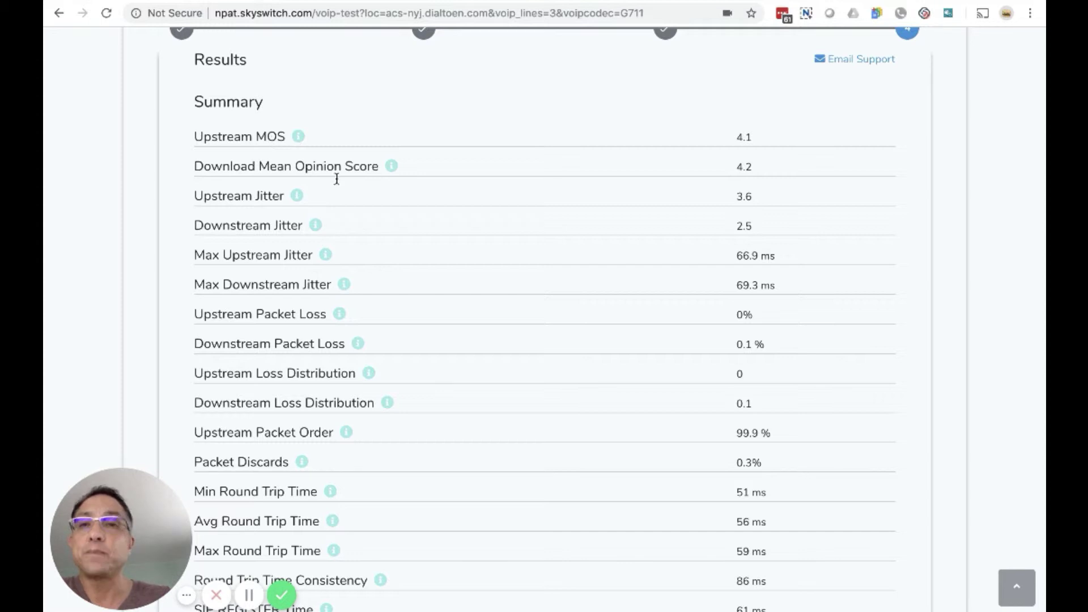
scroll(460, 202, down, 1)
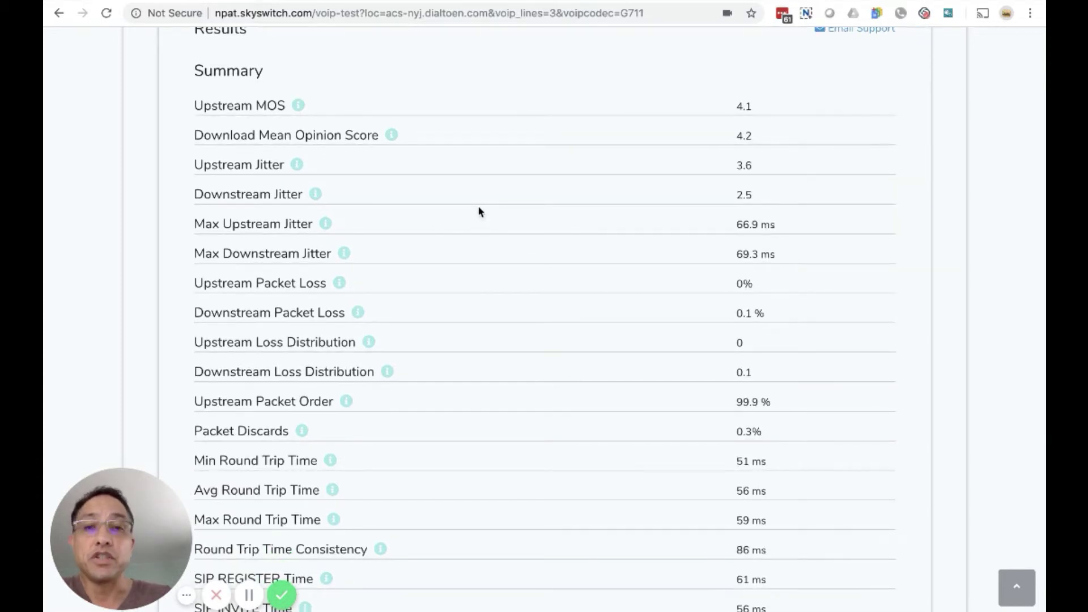
scroll(501, 215, down, 2)
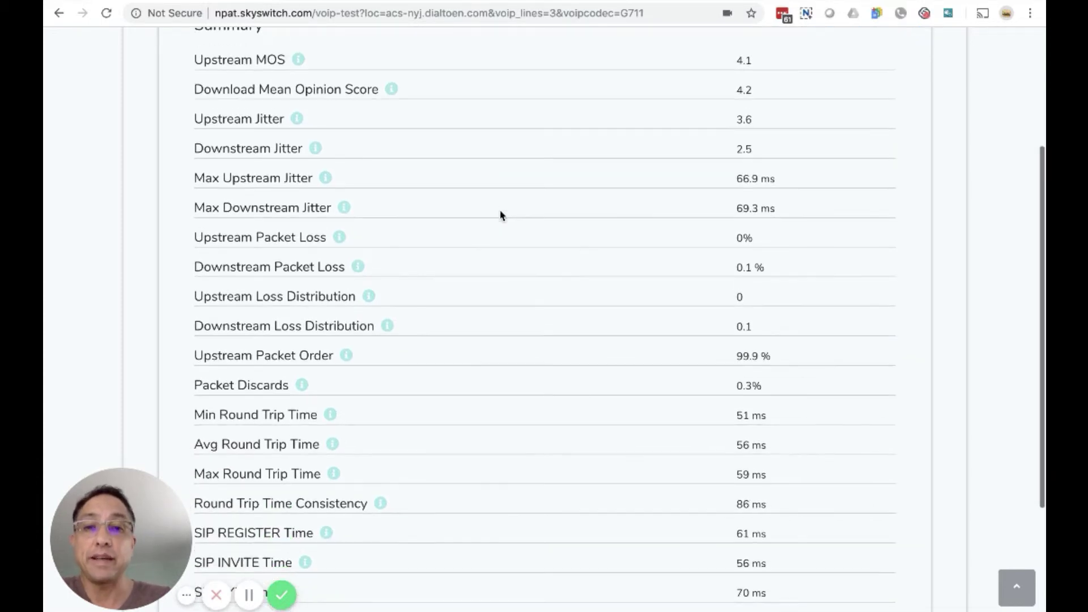
scroll(501, 215, down, 3)
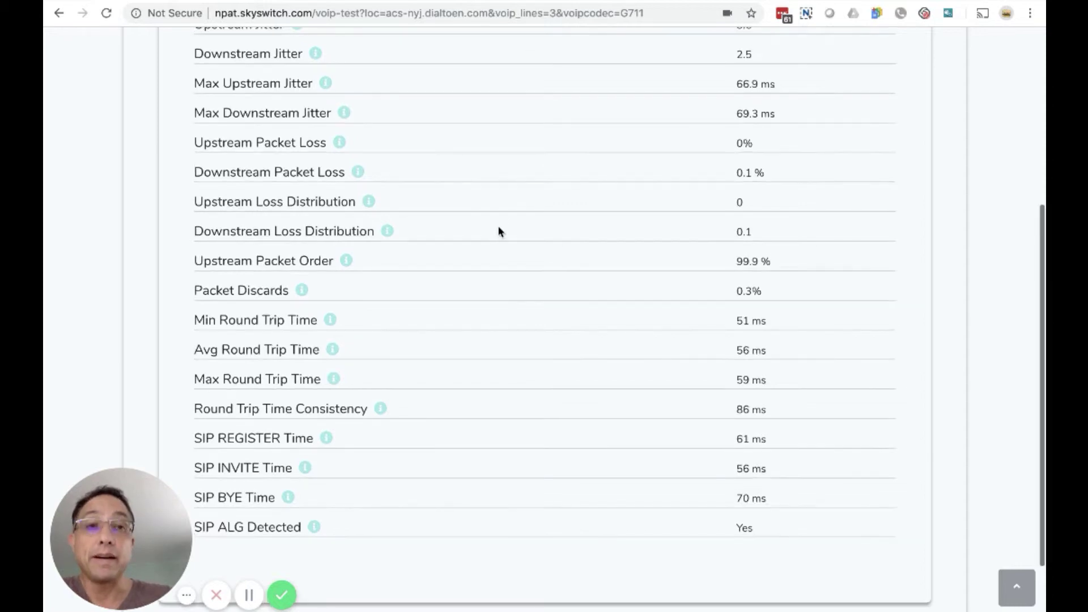
scroll(499, 223, up, 3)
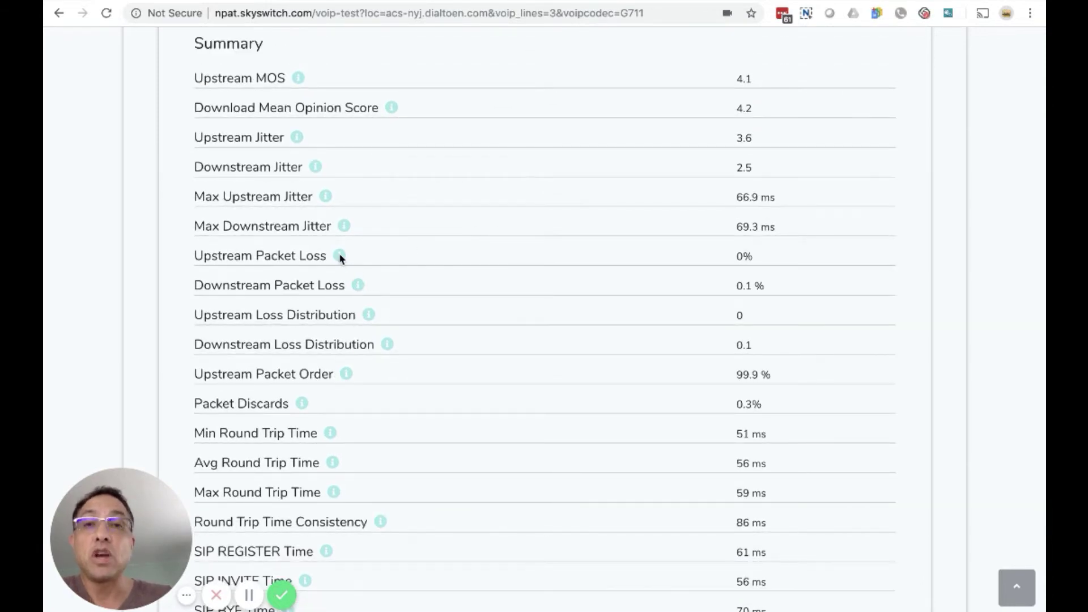
scroll(443, 259, up, 4)
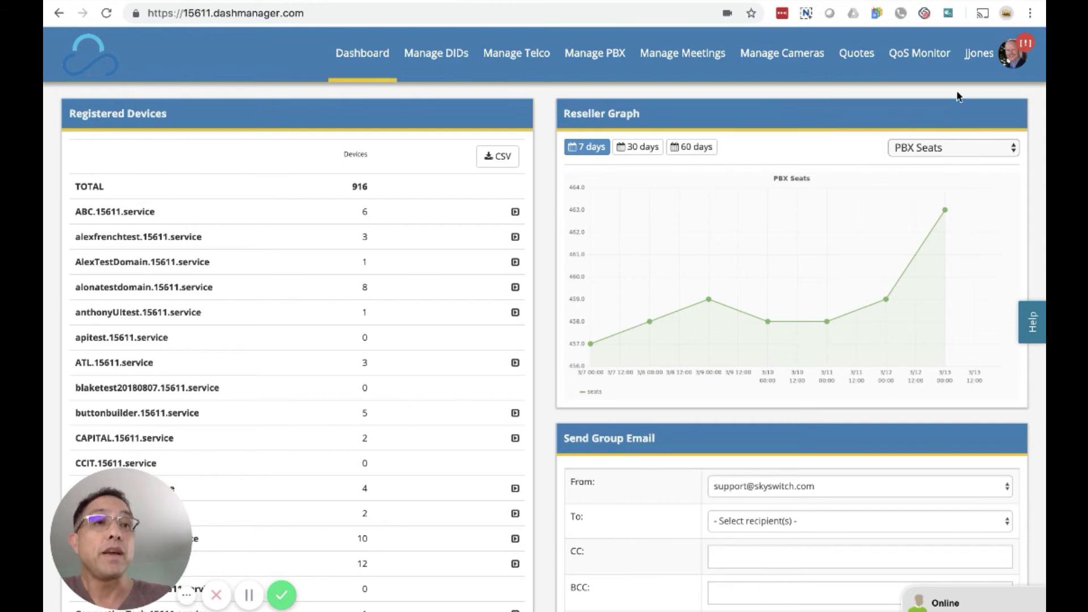
- Go to Reseller Settings from the account menu and open Branding
click(978, 56)
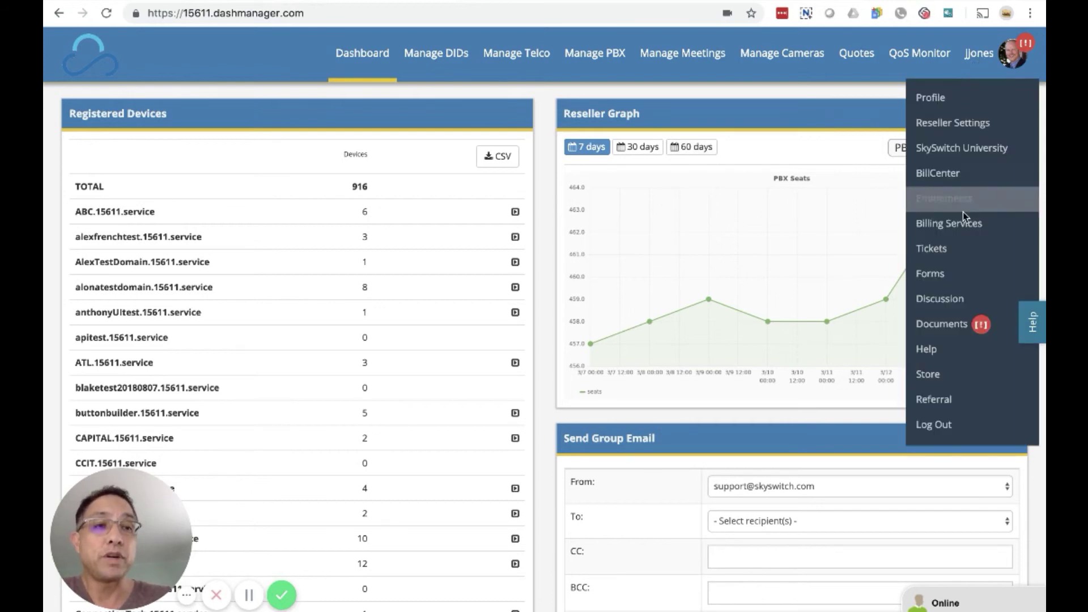
click(950, 125)
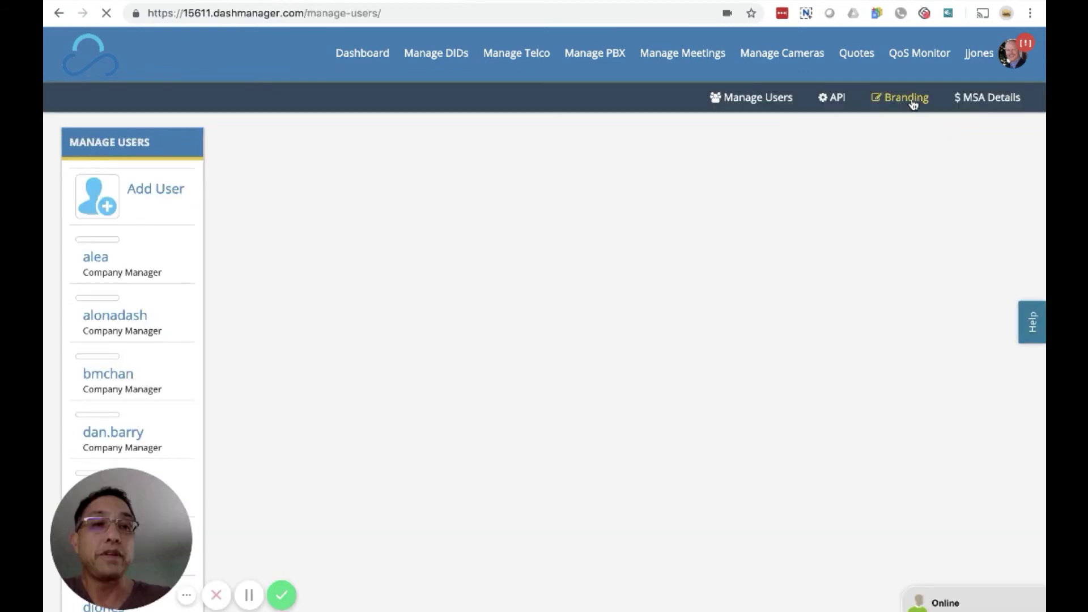
click(906, 97)
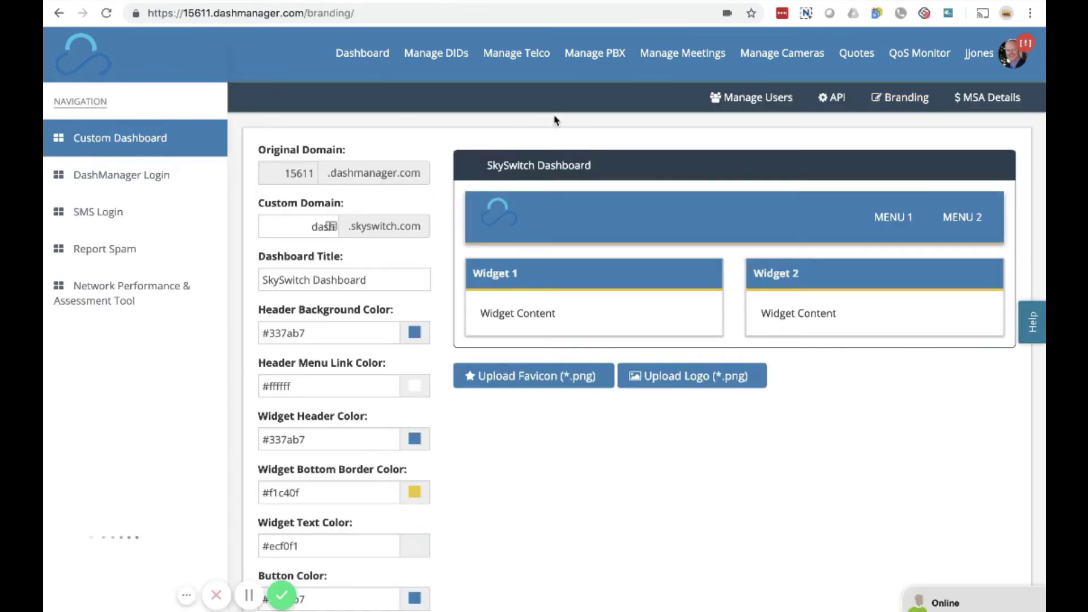
- Show the Network Performance & Assessment Tool branding and review its domain, Support URL and Support Email fields
click(136, 302)
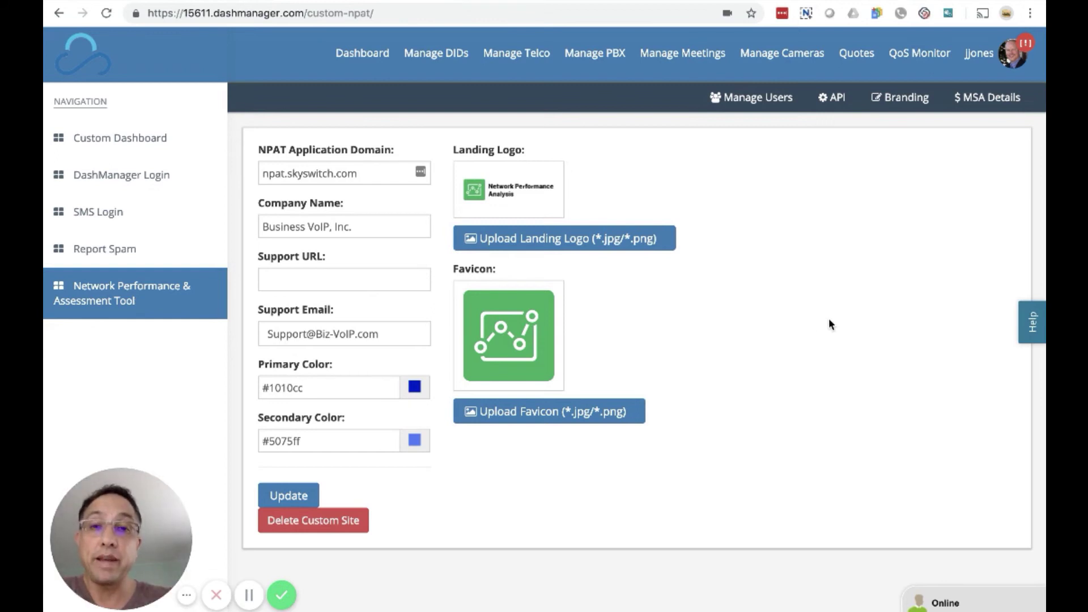
triple_click(309, 174)
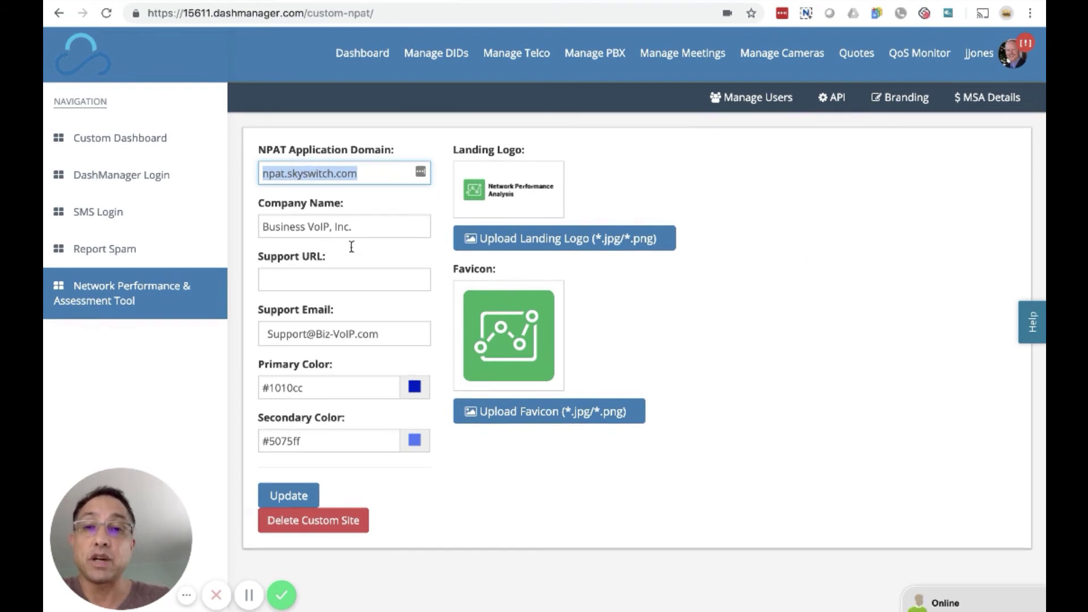
click(346, 282)
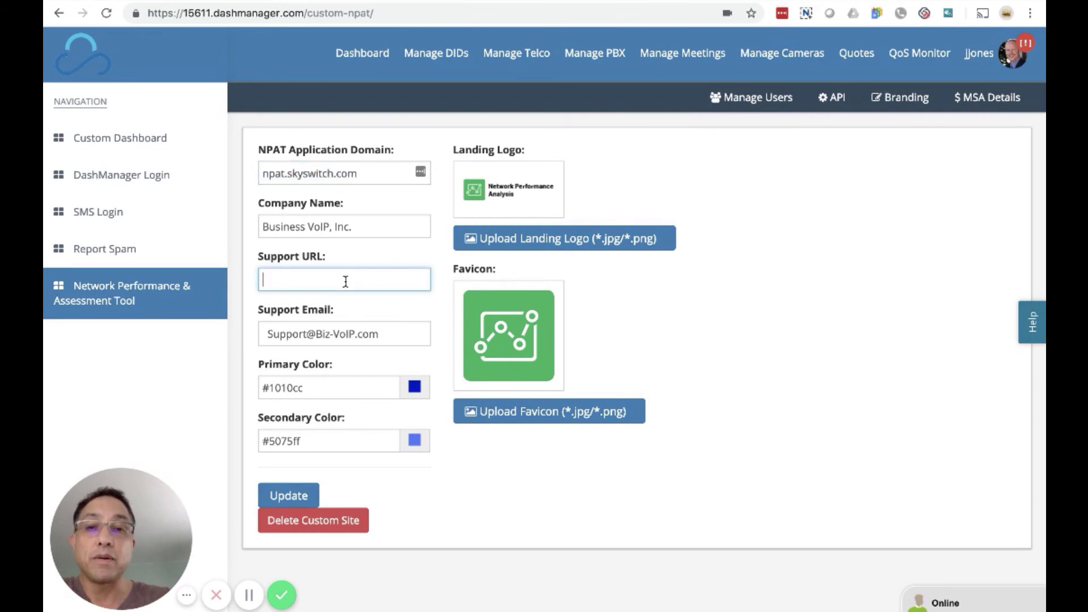
double_click(352, 336)
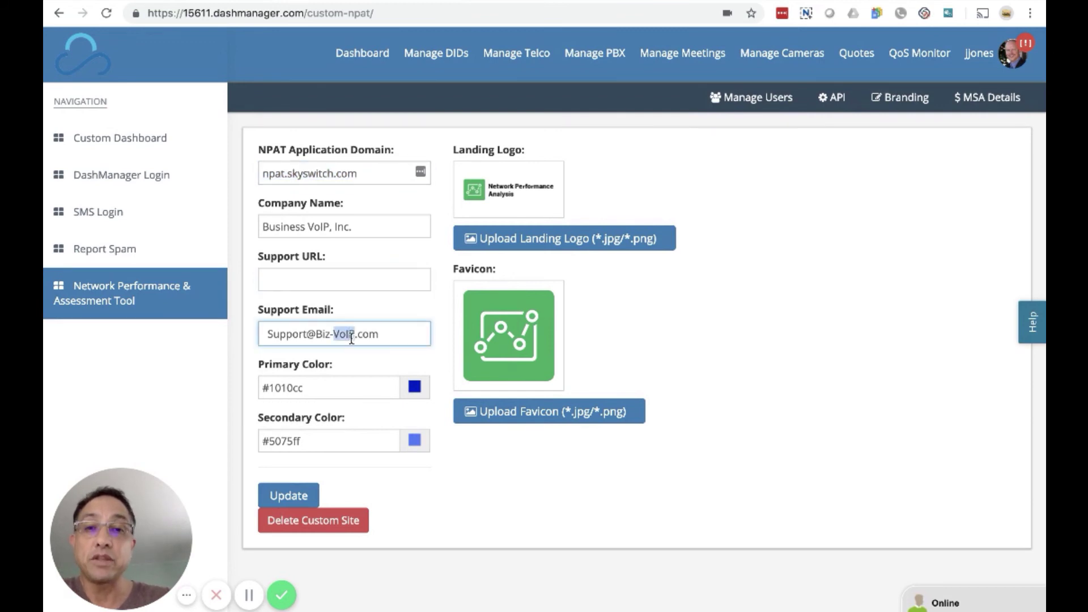
click(440, 343)
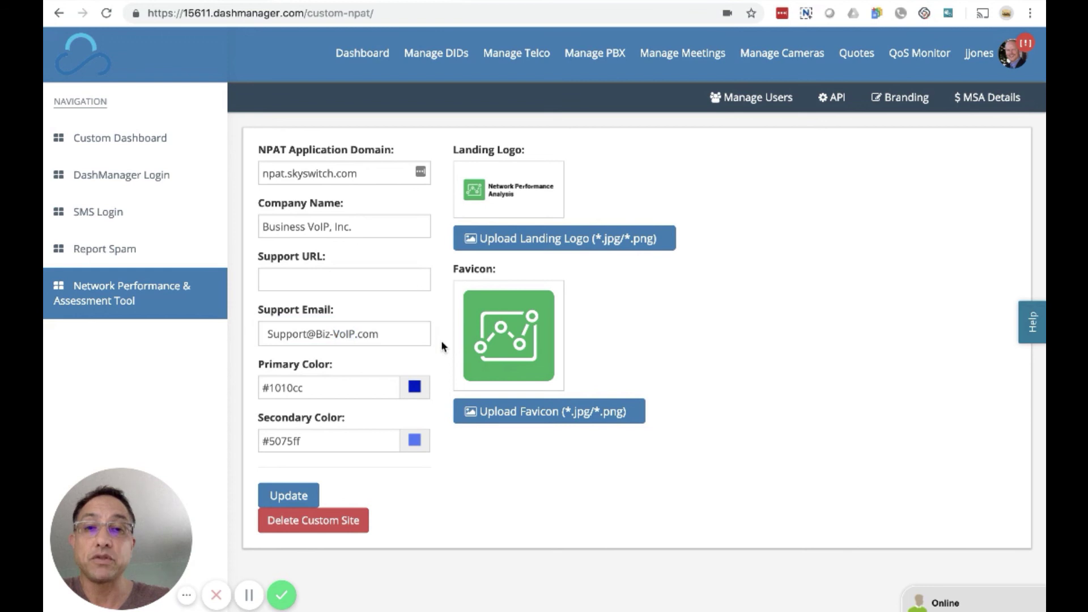